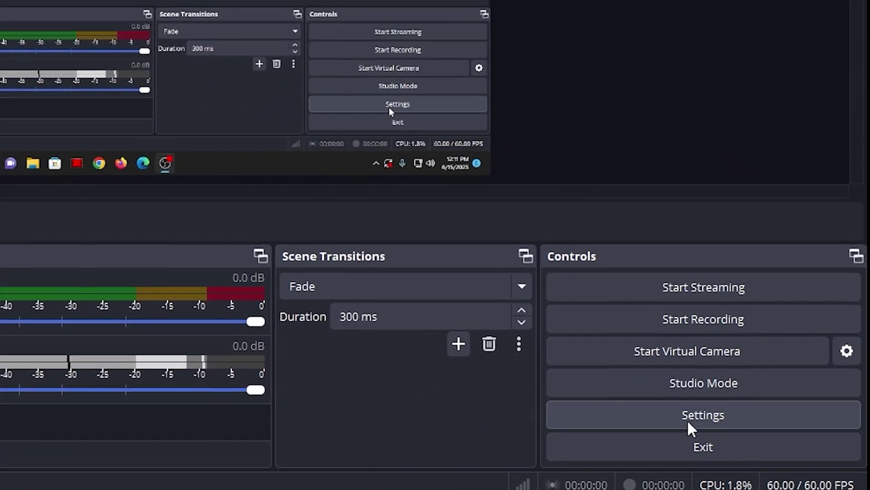
# Step: Keep the video base and output resolution at 1920x1080
pyautogui.click(688, 420)
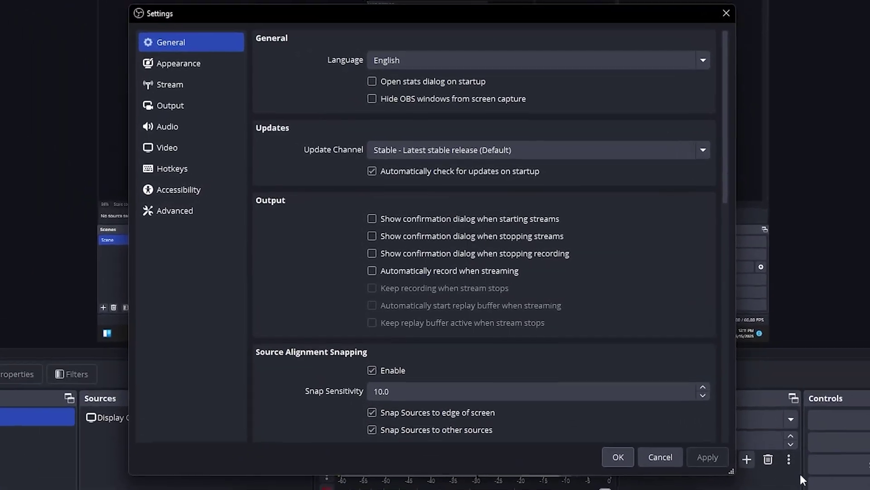
pyautogui.click(168, 146)
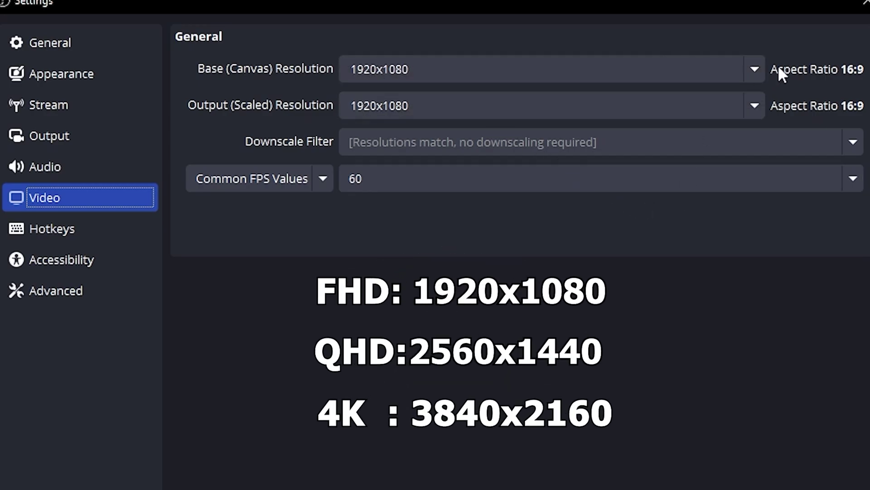
pyautogui.click(764, 66)
pyautogui.click(763, 67)
pyautogui.click(756, 104)
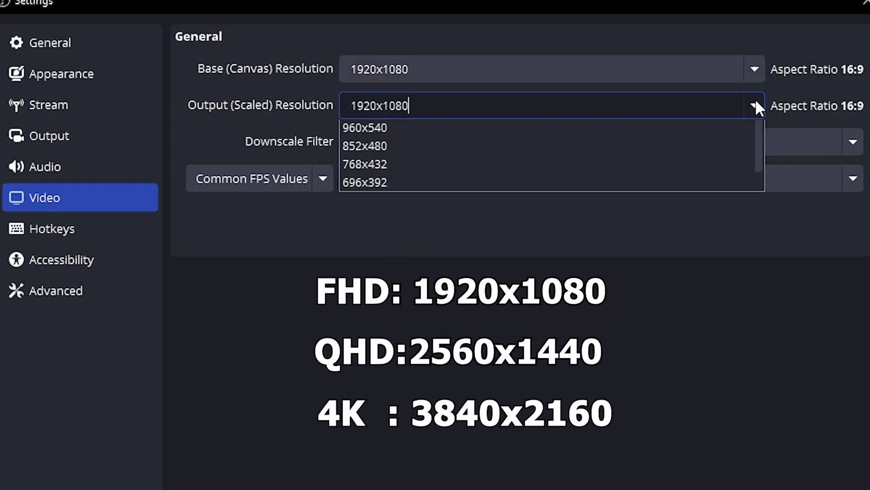
pyautogui.click(756, 101)
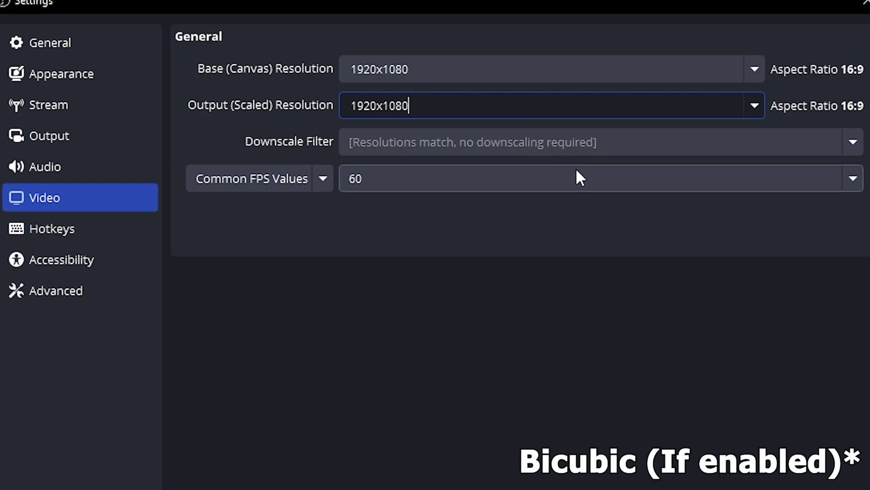
# Step: Set the common FPS value to 60
pyautogui.scroll(4, 853, 177)
pyautogui.click(850, 176)
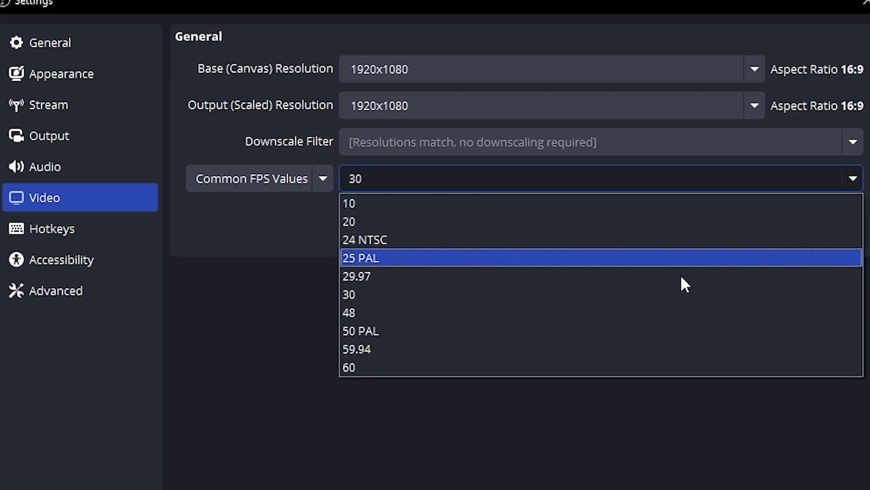
pyautogui.click(553, 369)
pyautogui.click(852, 178)
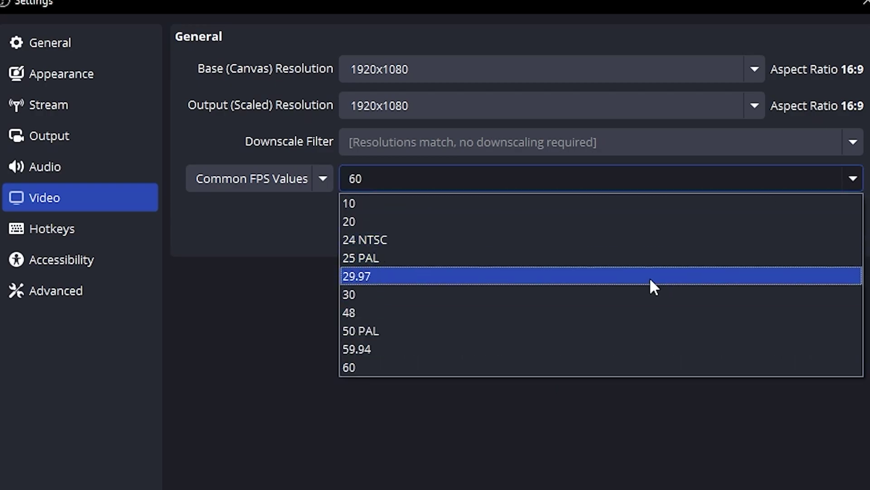
pyautogui.click(613, 304)
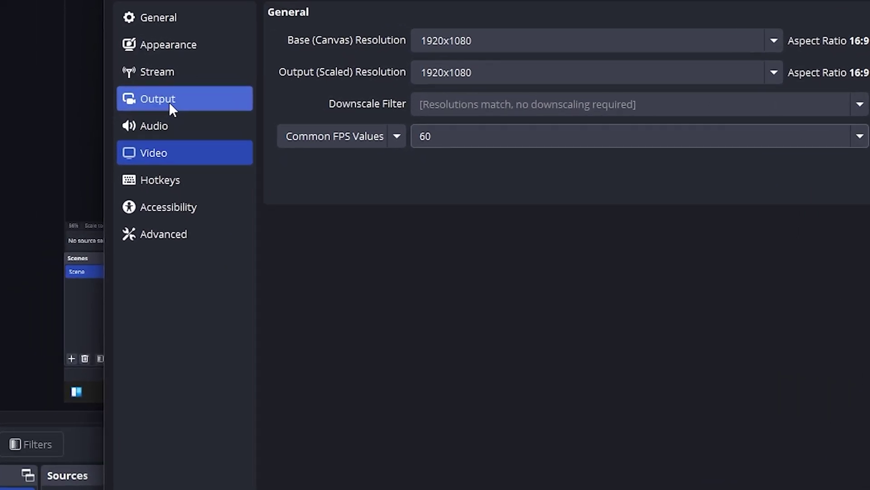
# Step: Switch the output mode to Advanced and keep Matroska Video (.mkv) as the recording format
pyautogui.click(169, 103)
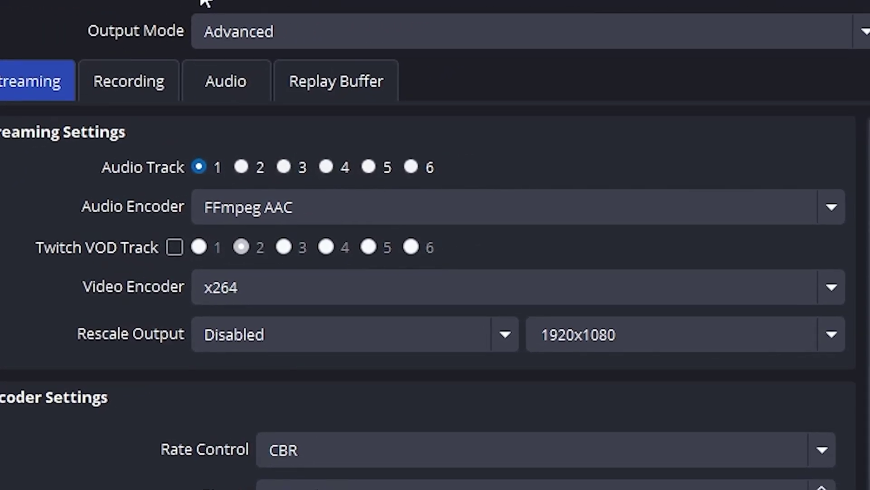
pyautogui.click(279, 30)
pyautogui.click(247, 86)
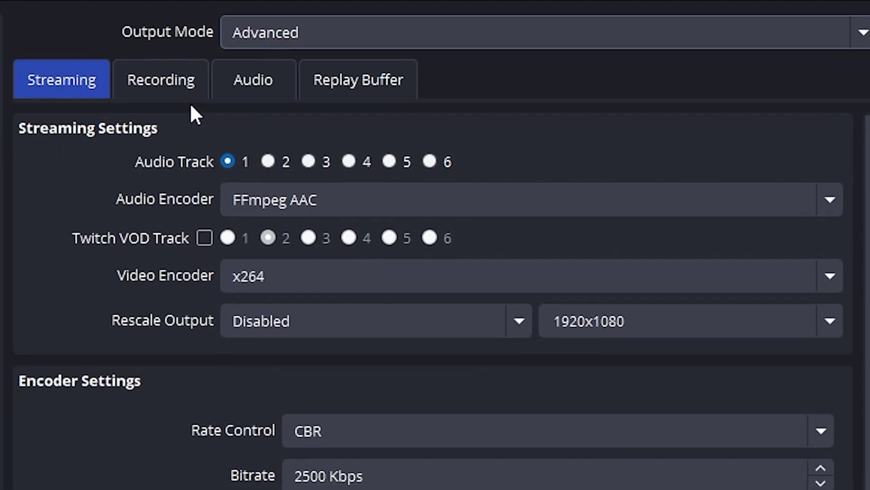
pyautogui.click(177, 94)
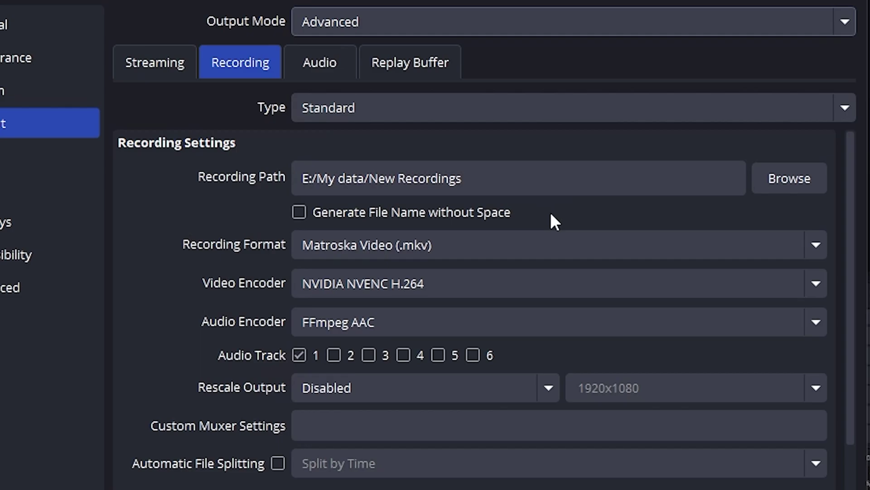
pyautogui.click(509, 251)
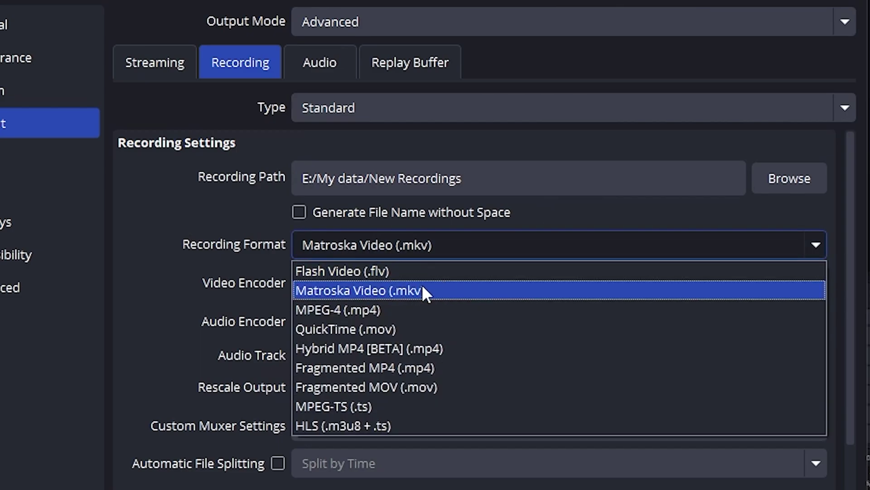
pyautogui.click(385, 292)
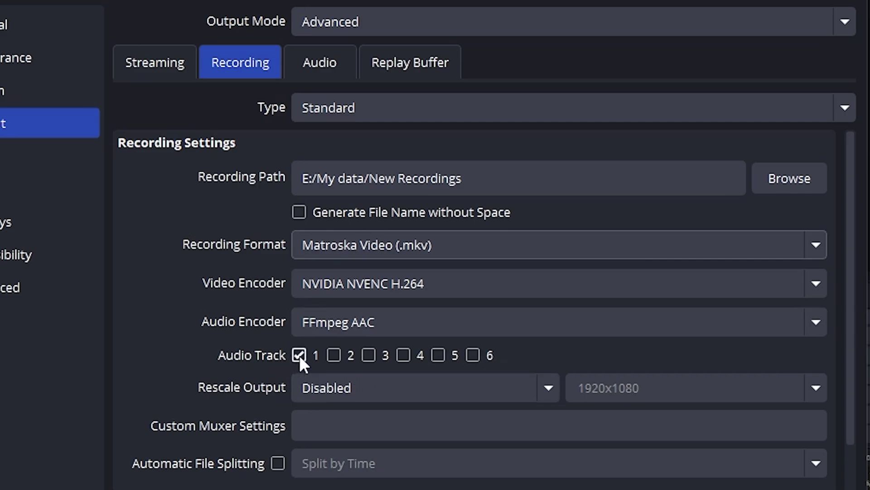
pyautogui.scroll(-2, 477, 246)
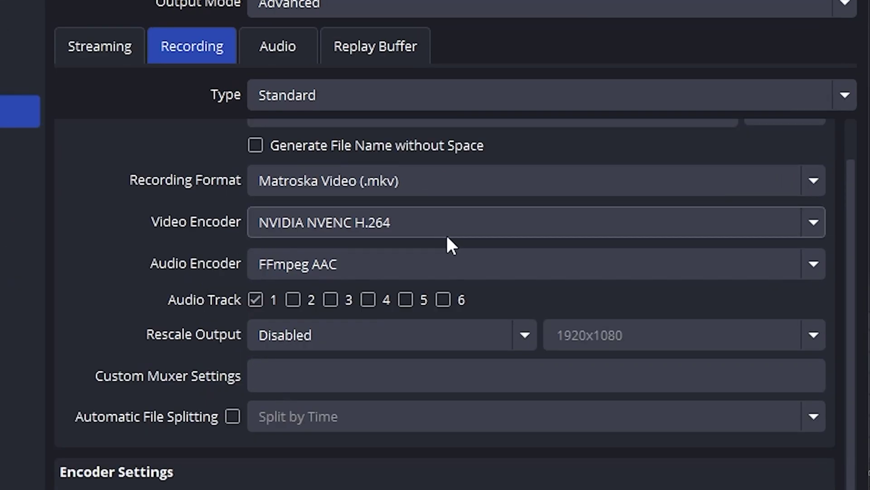
pyautogui.click(447, 234)
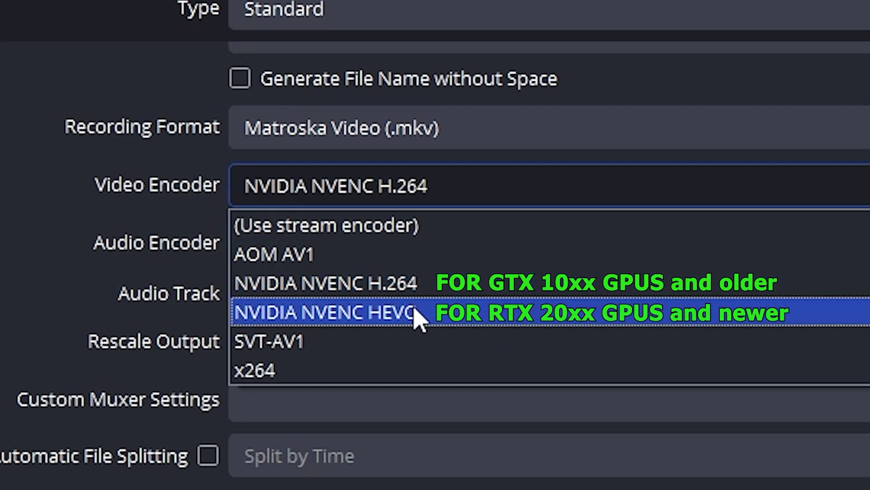
pyautogui.click(396, 288)
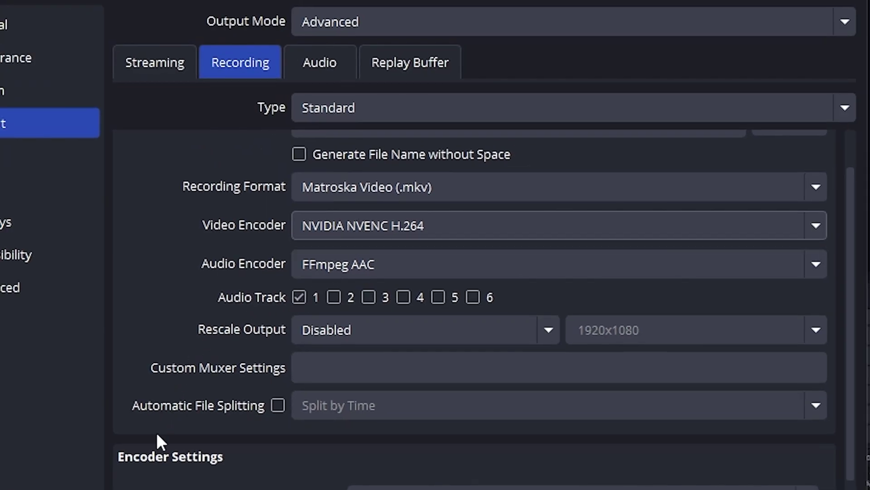
# Step: Keep Constant QP as the recording encoder's rate control
pyautogui.scroll(-5, 158, 440)
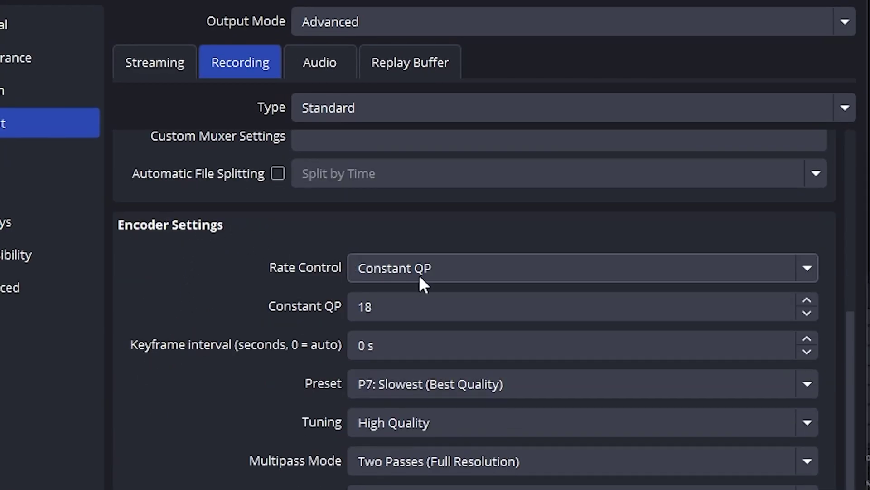
pyautogui.click(457, 267)
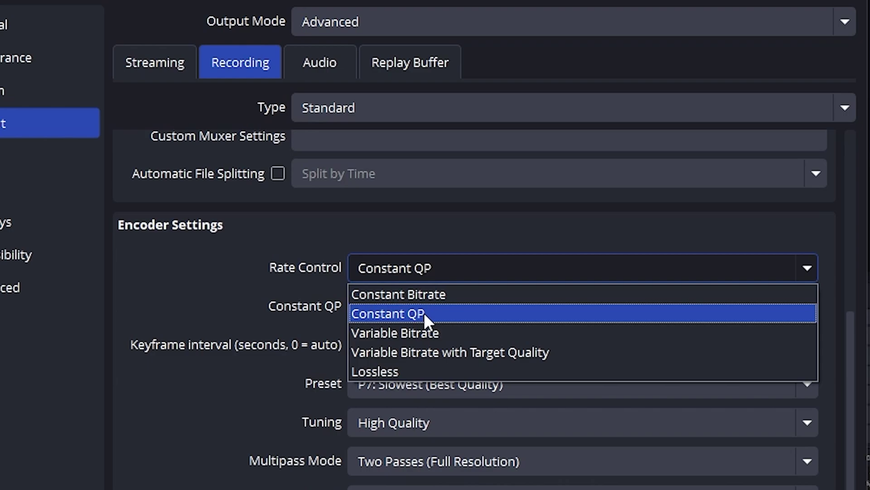
pyautogui.click(424, 313)
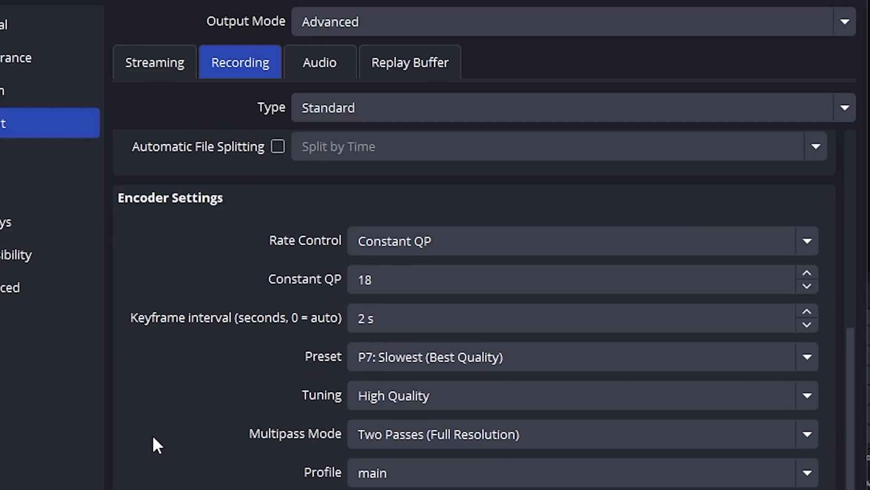
# Step: Change the Constant QP value to 18
pyautogui.click(389, 283)
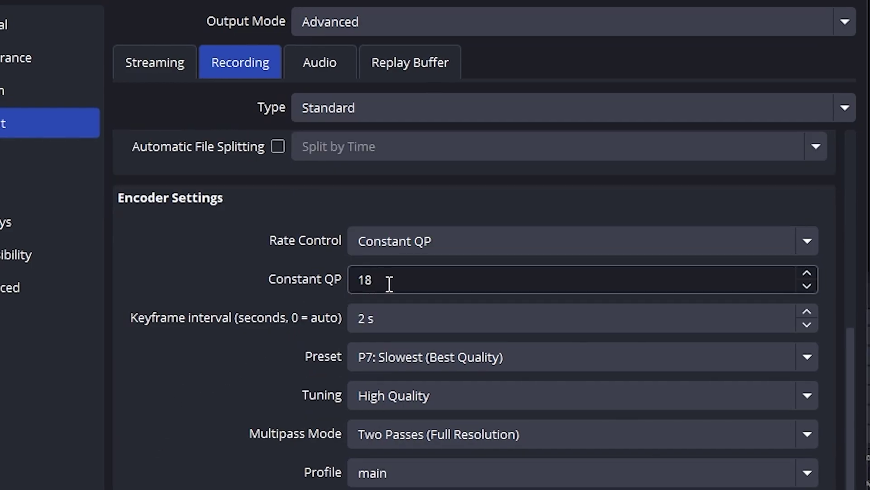
pyautogui.press('BackSpace')
pyautogui.write('9')
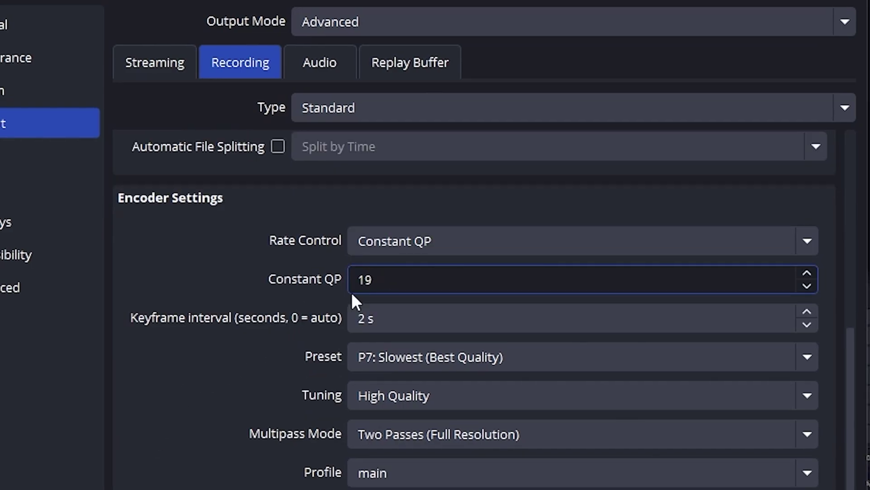
pyautogui.click(323, 313)
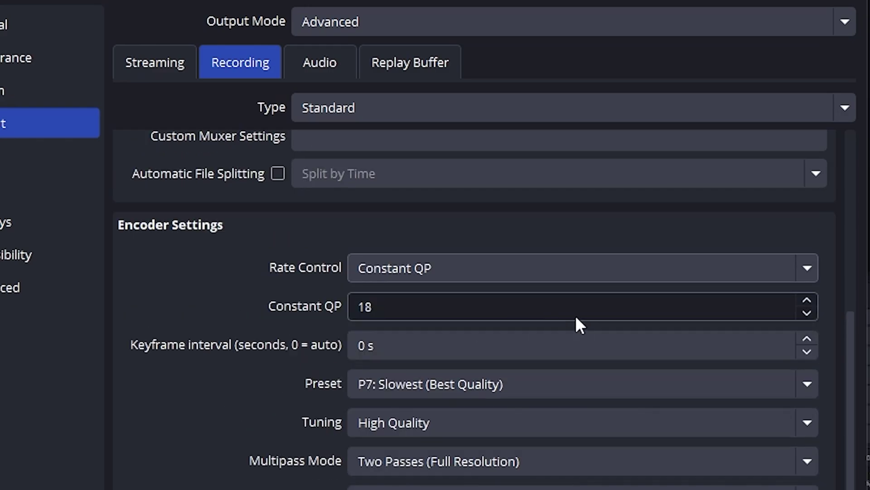
pyautogui.click(510, 314)
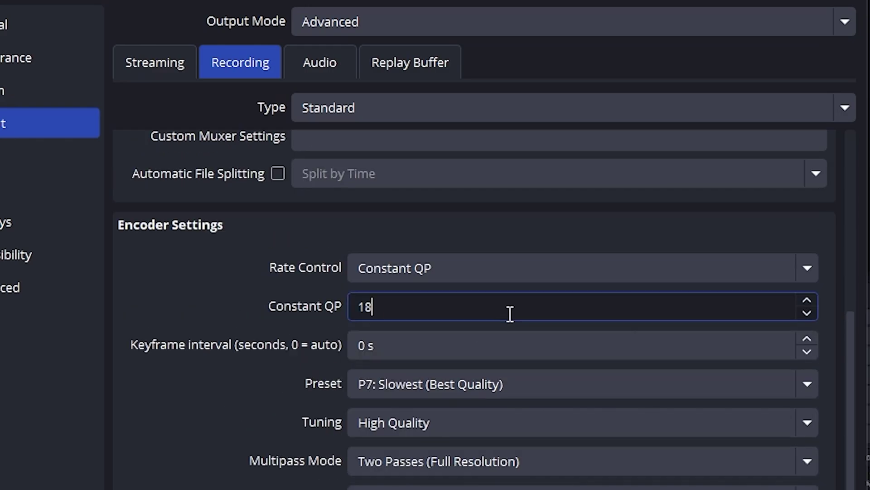
pyautogui.press('BackSpace')
pyautogui.write('6')
pyautogui.press('BackSpace')
pyautogui.write('8')
pyautogui.click(219, 317)
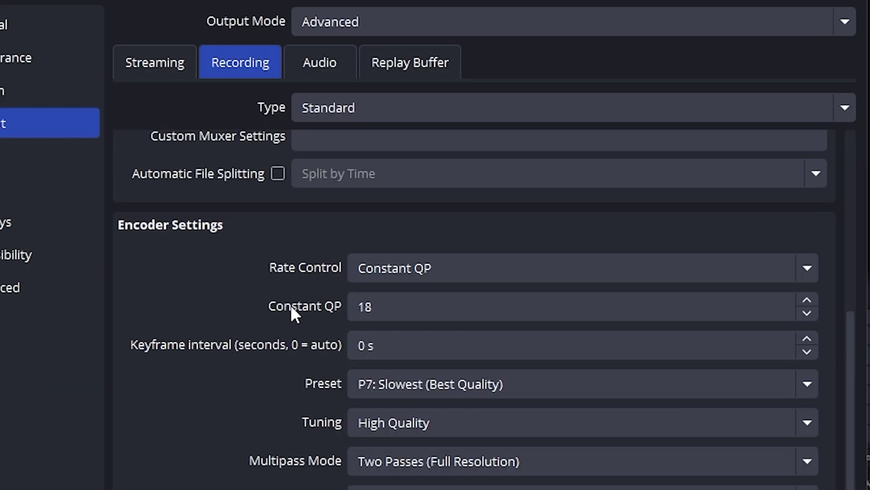
pyautogui.click(374, 344)
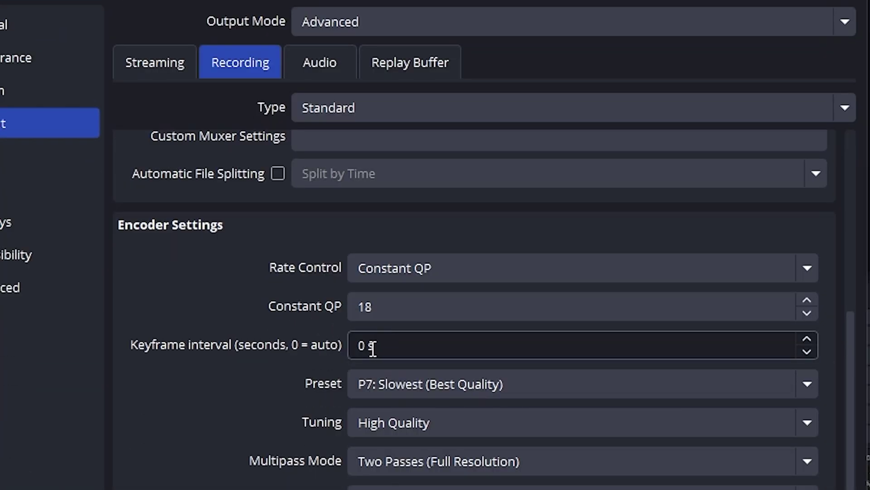
# Step: Set the keyframe interval to 2 s and keep the P7: Slowest (Best Quality) preset
pyautogui.moveTo(372, 348); pyautogui.dragTo(329, 353)
pyautogui.write('2')
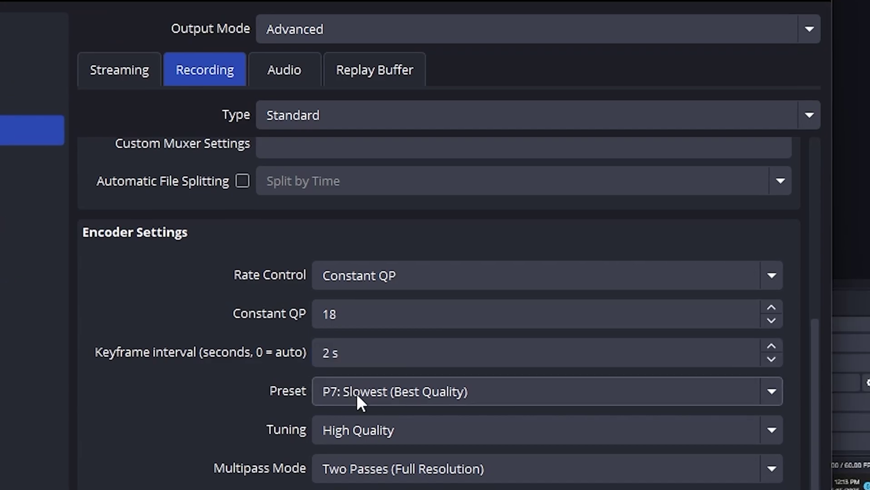
pyautogui.click(392, 387)
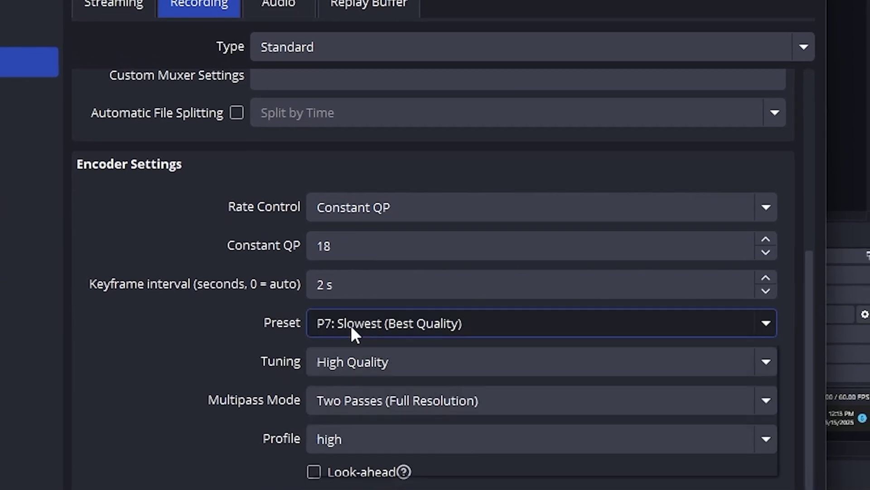
pyautogui.click(353, 333)
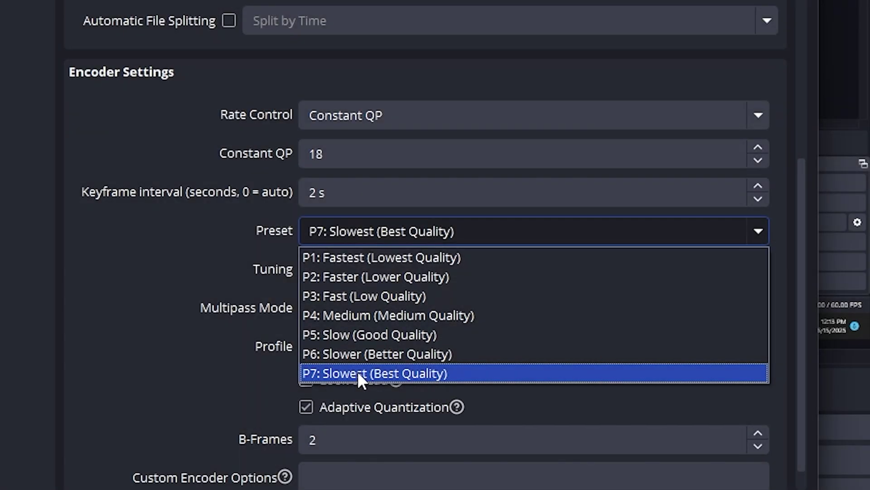
pyautogui.click(357, 371)
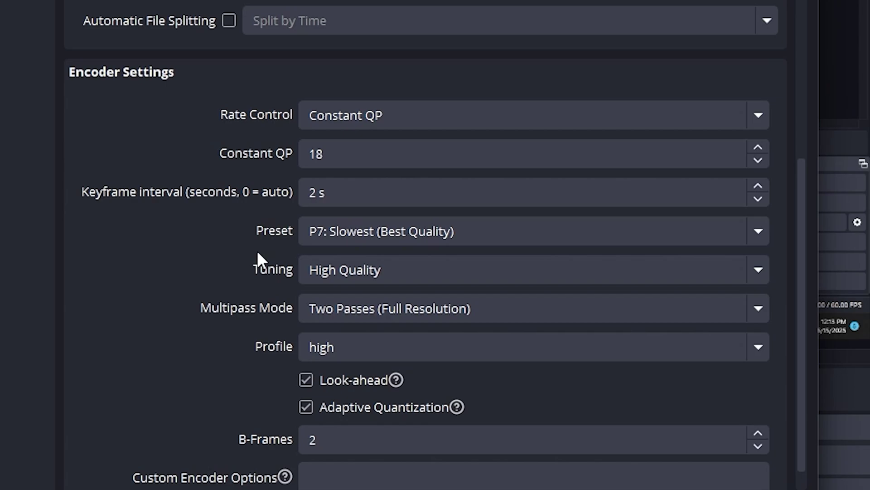
# Step: Keep Two Passes (Full Resolution), switch the encoder profile to main, and disable Look-ahead
pyautogui.click(363, 318)
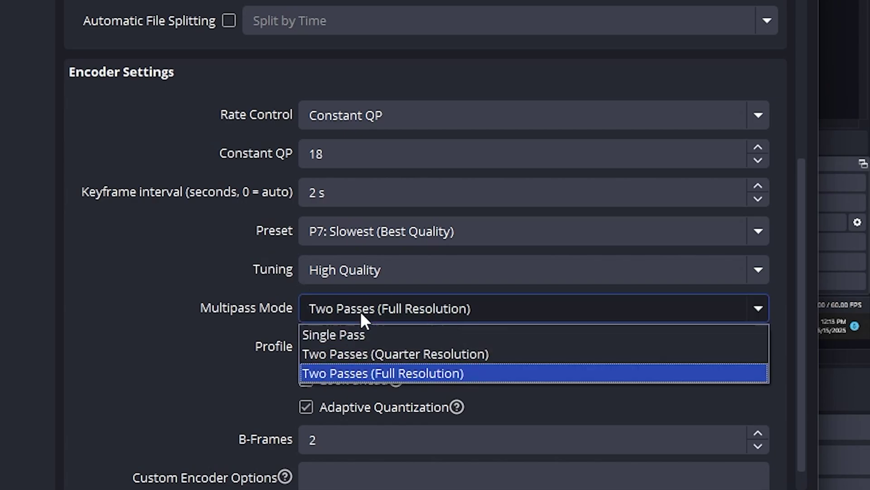
pyautogui.click(455, 371)
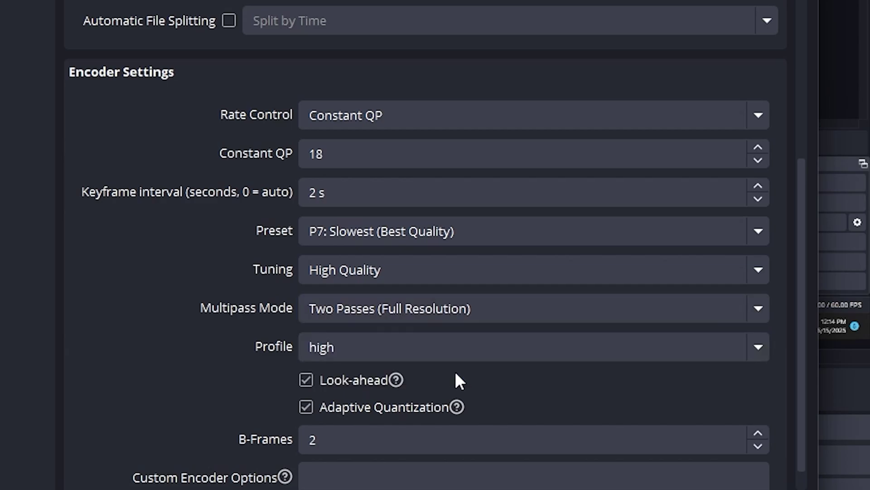
pyautogui.scroll(-1, 229, 363)
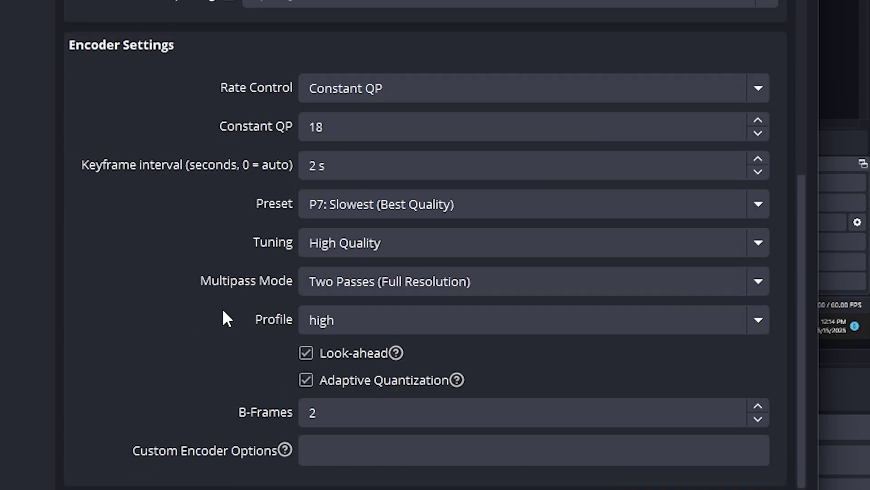
pyautogui.click(342, 316)
pyautogui.click(340, 365)
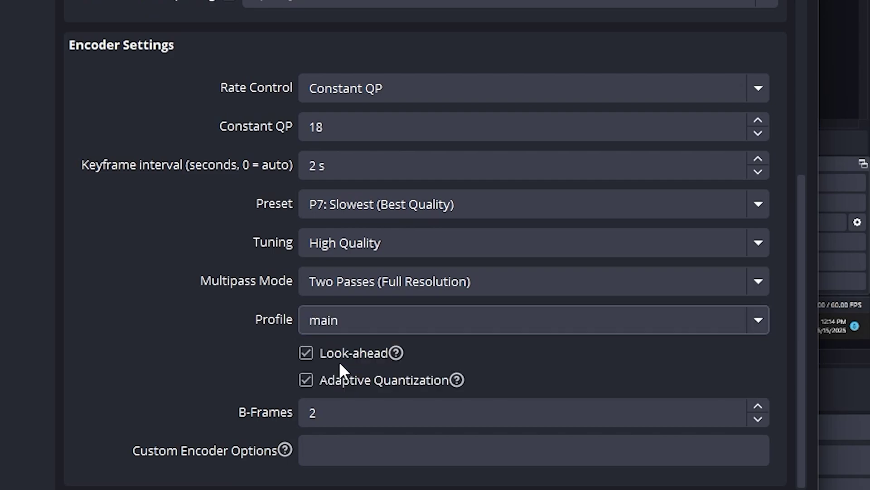
pyautogui.click(306, 353)
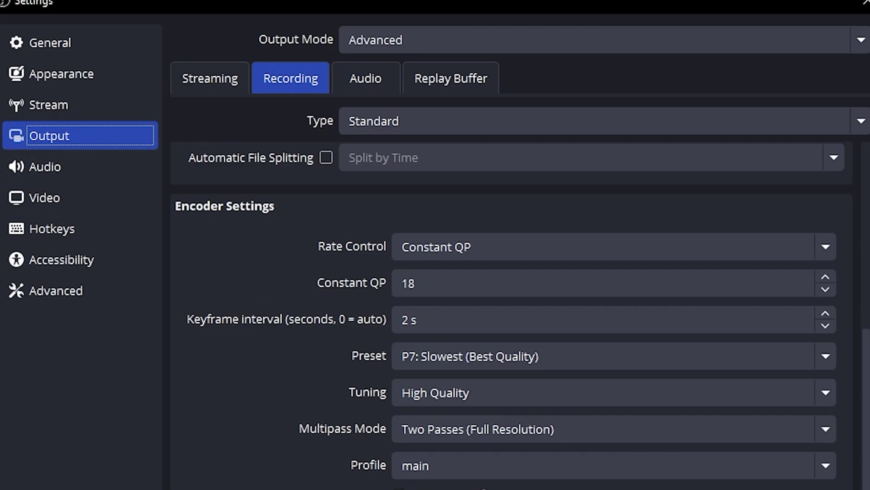
# Step: Set the Track 1 audio bitrate to 320
pyautogui.click(368, 76)
pyautogui.click(373, 154)
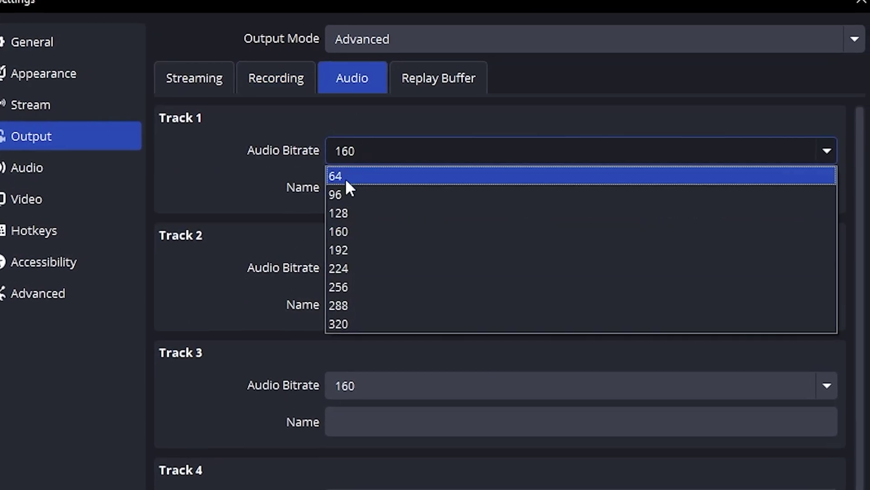
pyautogui.click(299, 333)
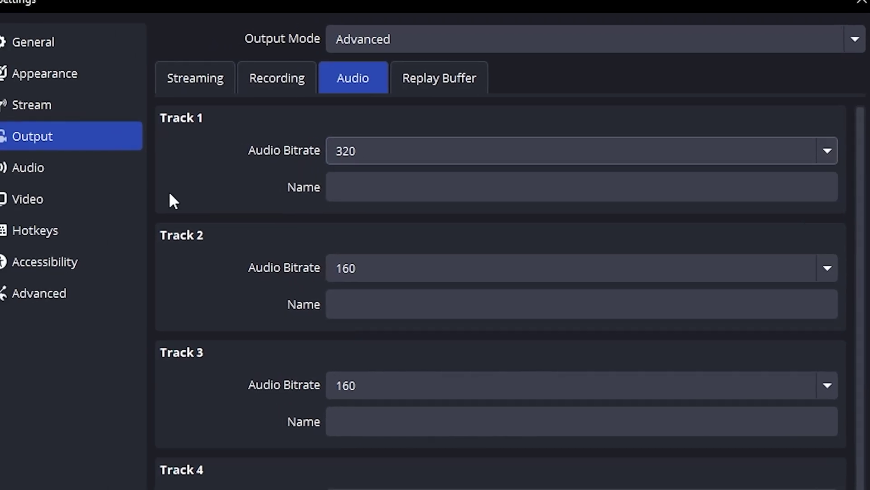
# Step: Set the audio sample rate to 48 kHz and keep Stereo channels
pyautogui.click(30, 174)
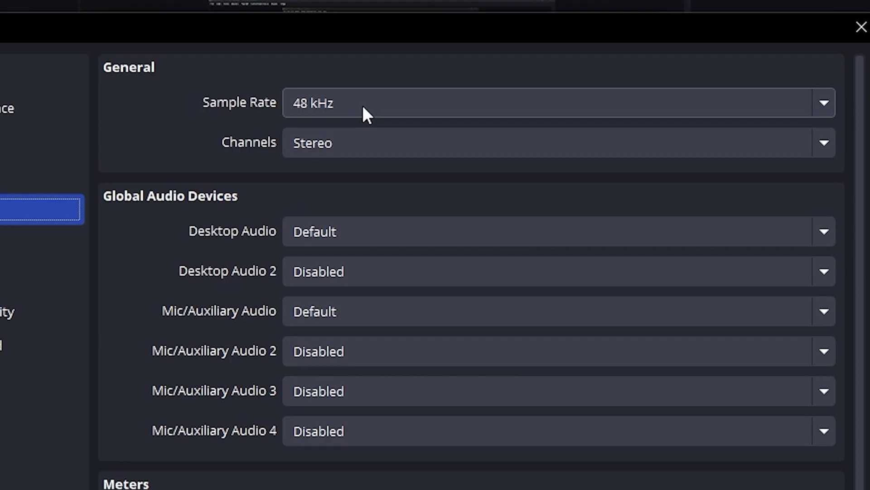
pyautogui.click(363, 109)
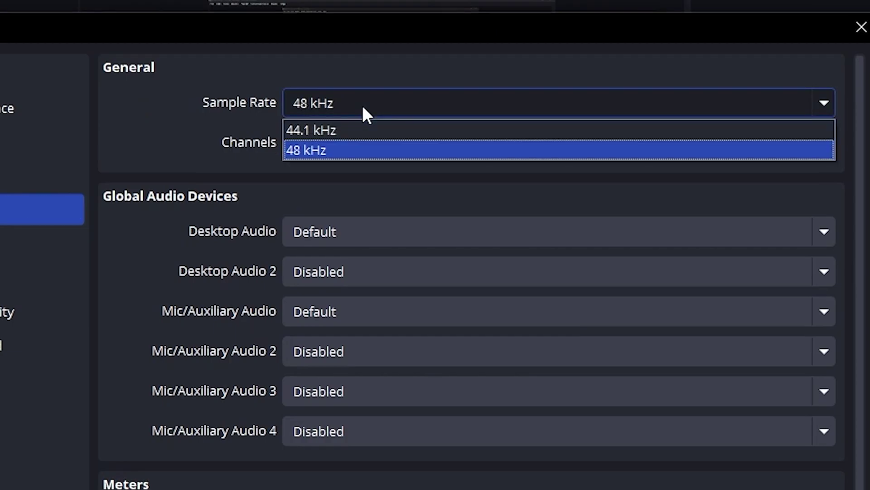
pyautogui.click(335, 150)
pyautogui.click(331, 147)
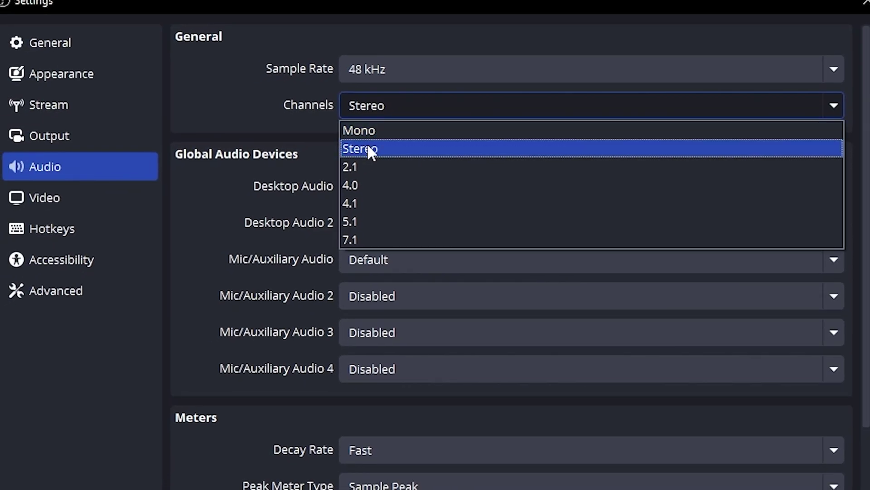
pyautogui.click(368, 149)
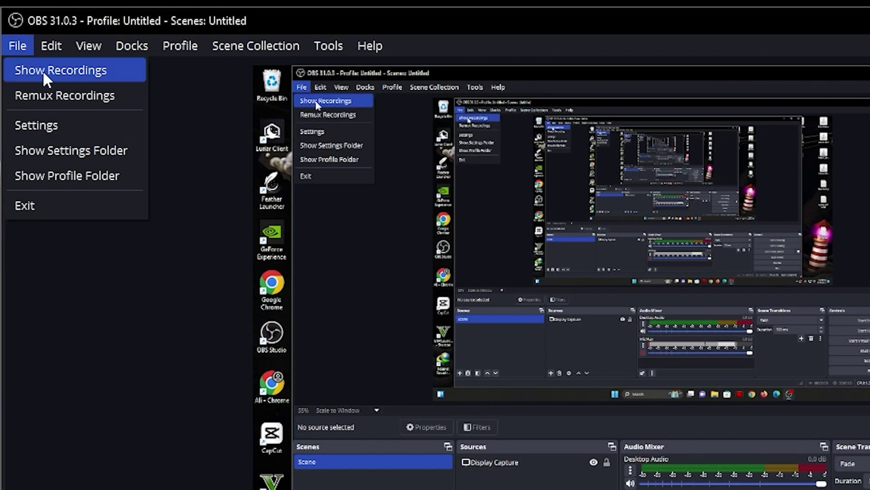
pyautogui.click(48, 95)
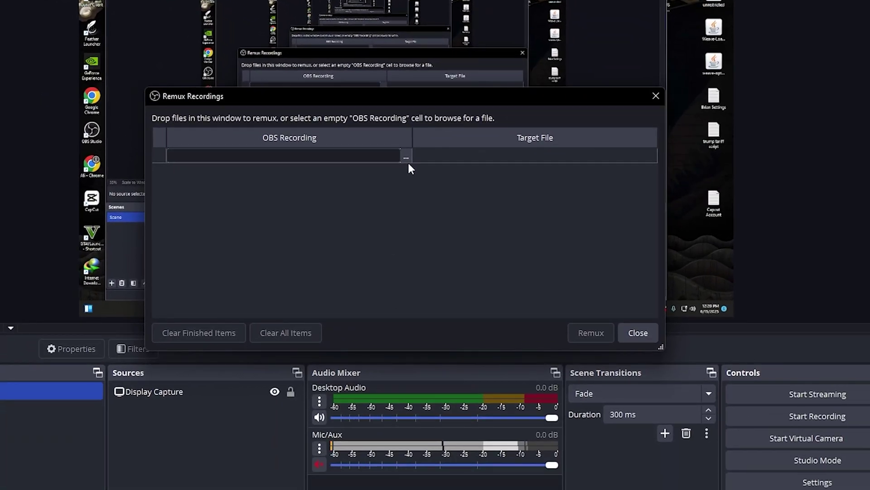
pyautogui.click(406, 158)
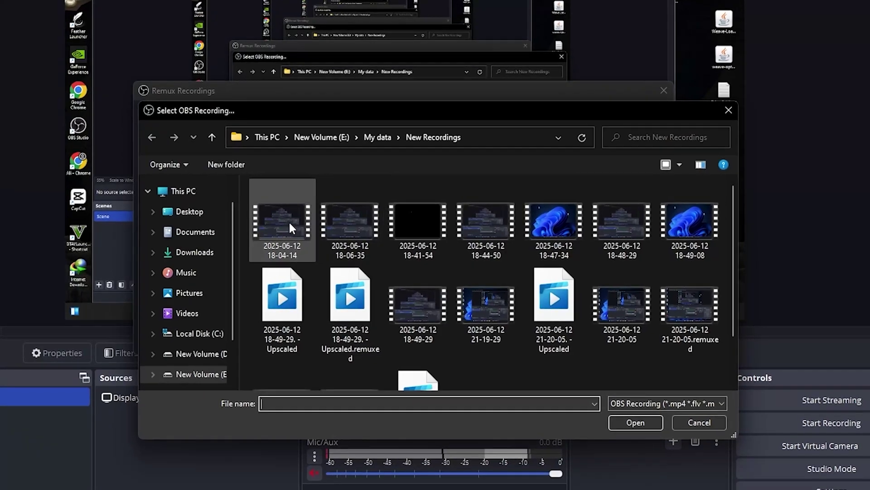
pyautogui.click(289, 221)
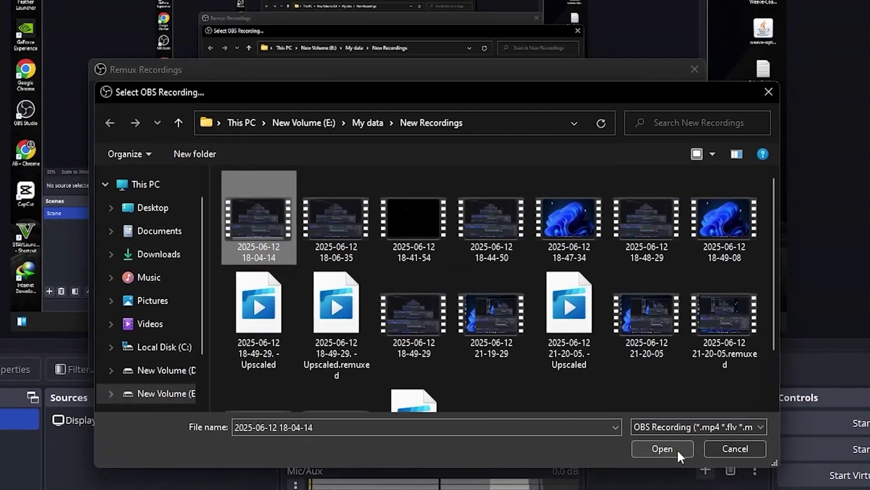
pyautogui.click(678, 449)
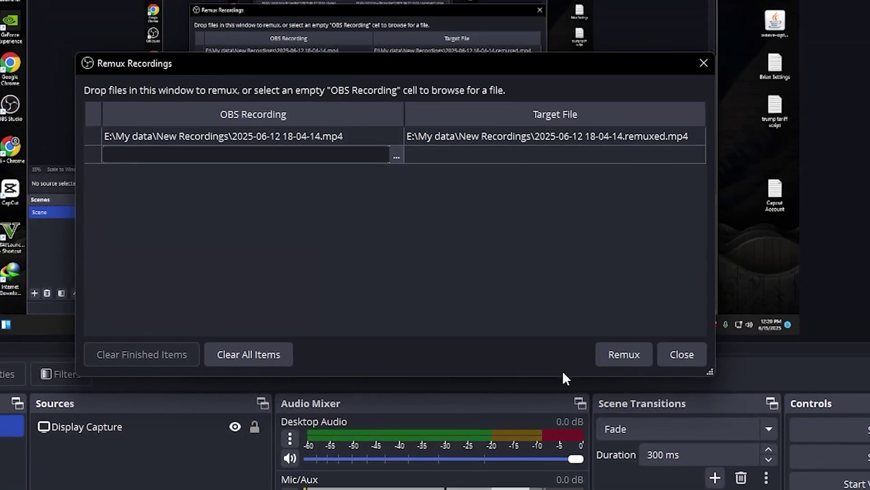
pyautogui.click(623, 354)
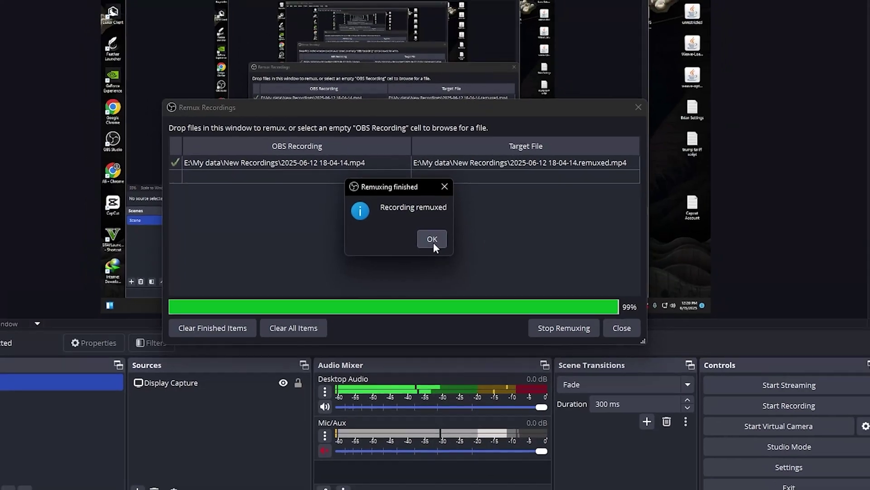
pyautogui.click(432, 239)
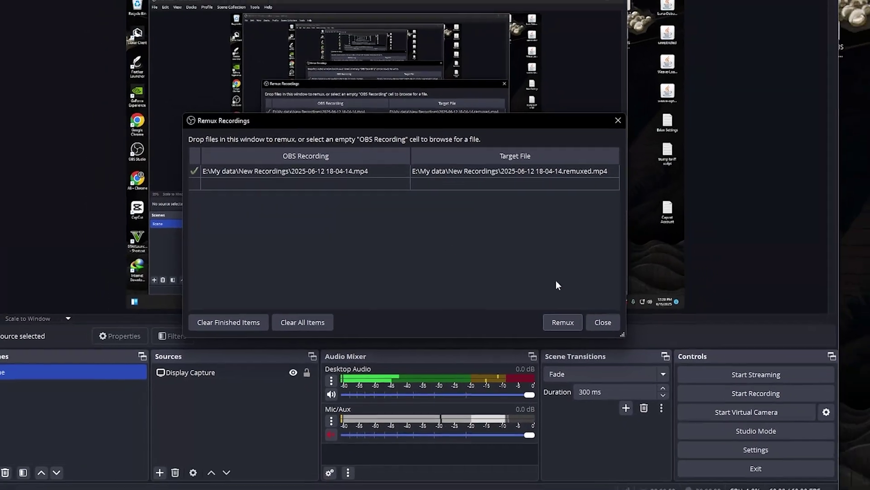
pyautogui.click(621, 328)
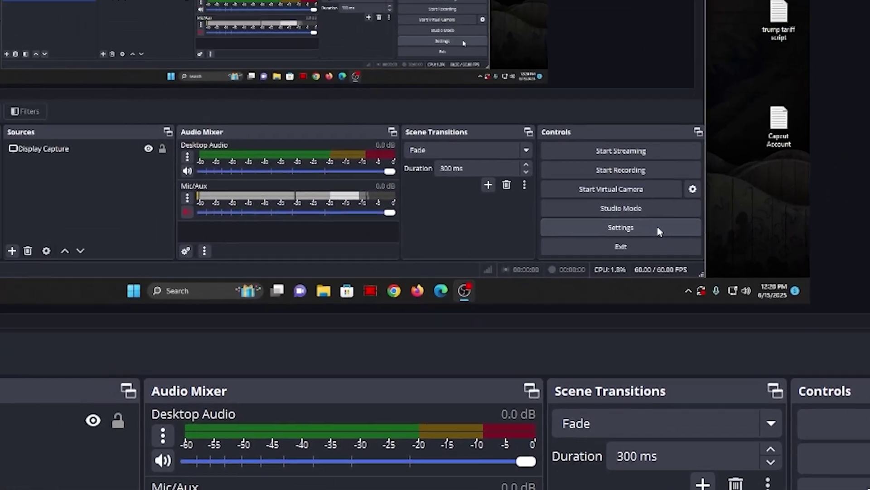
# Step: Enable 'Automatically remux to mp4' in the Advanced settings and apply it
pyautogui.click(472, 92)
pyautogui.click(86, 230)
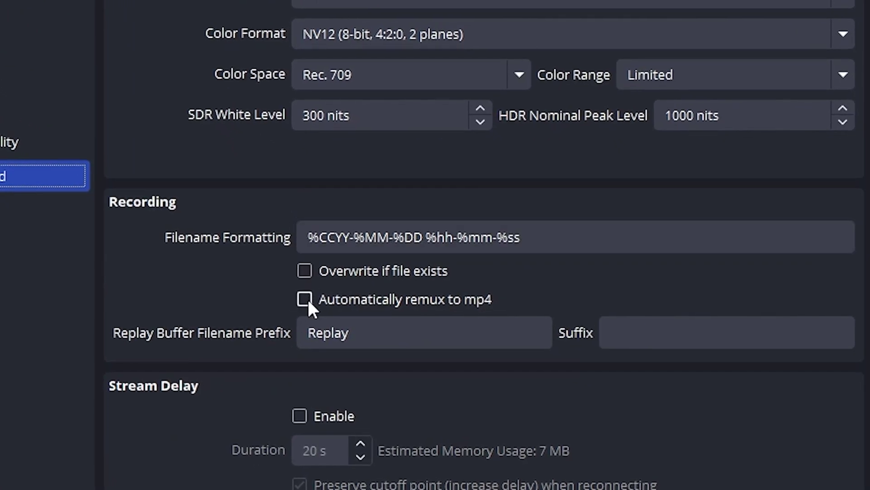
pyautogui.click(305, 299)
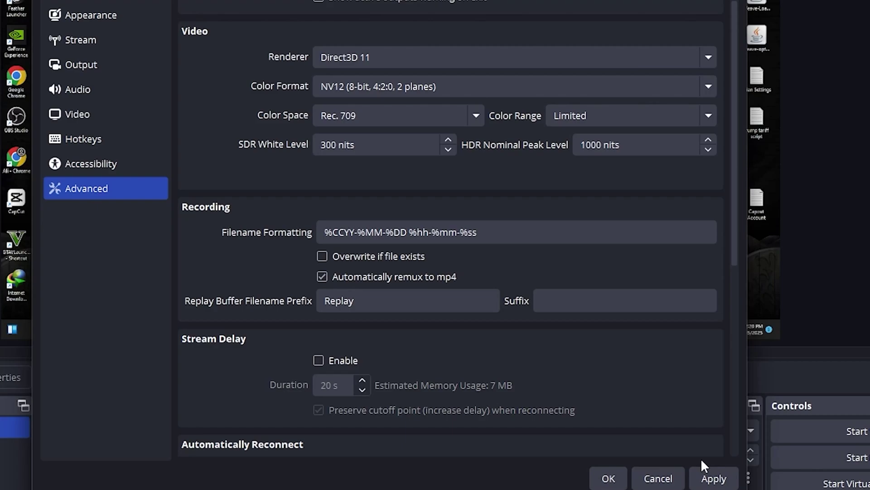
pyautogui.click(714, 479)
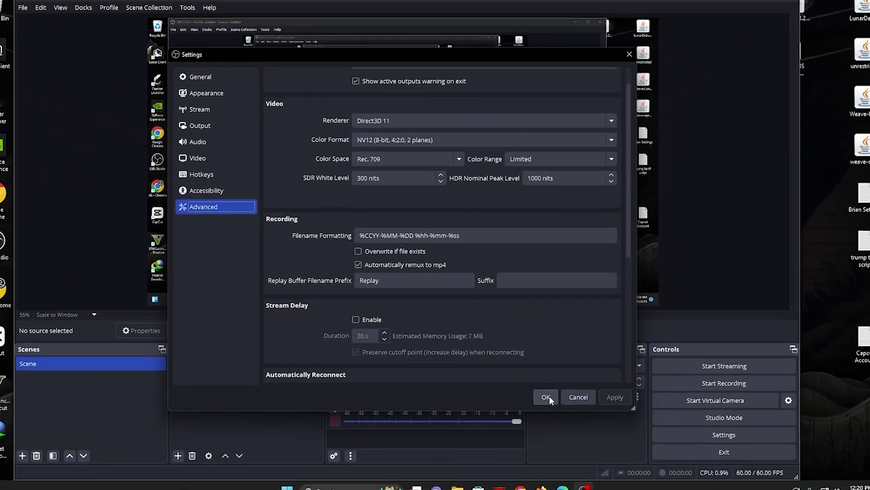
# Step: Confirm the Settings dialog with OK to return to the main window
pyautogui.click(608, 478)
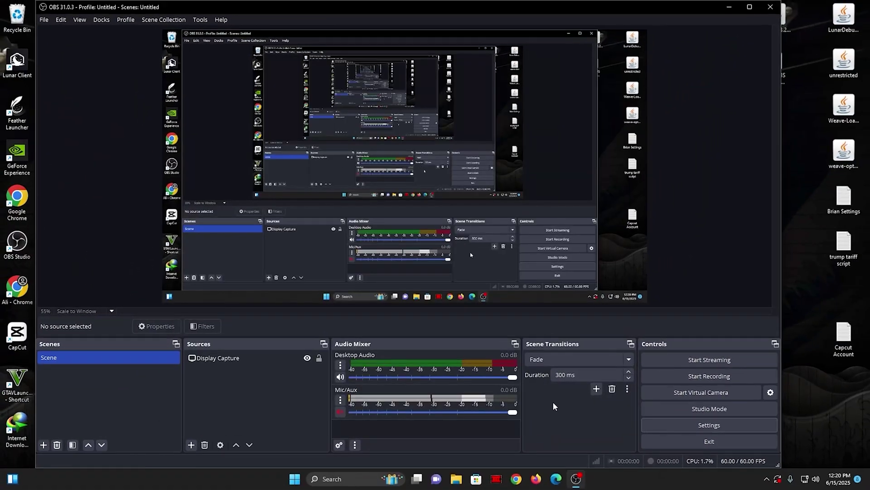